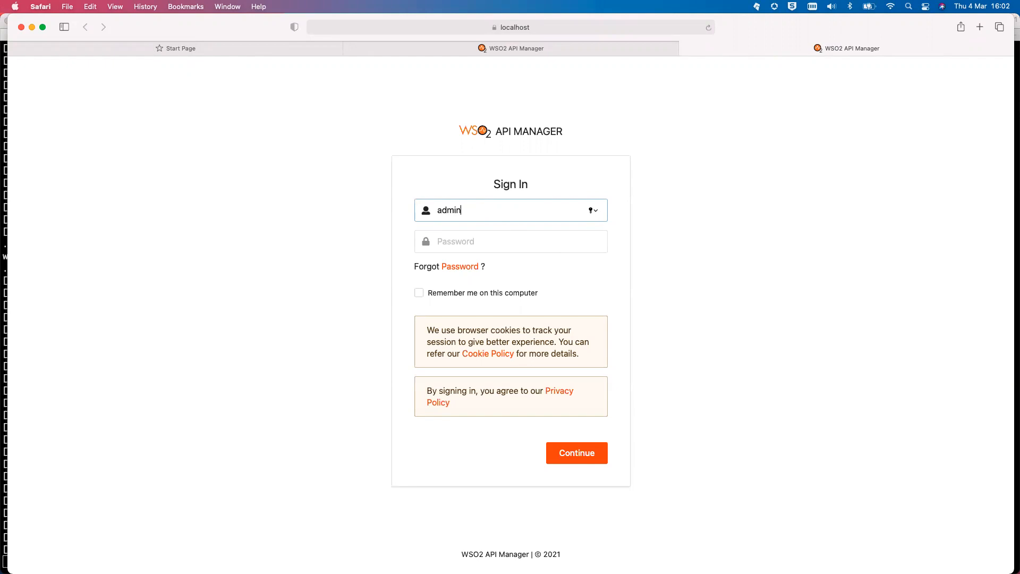
# - Sign in to the Publisher with the admin password and open the CREATE API menu
pyautogui.write('admin')
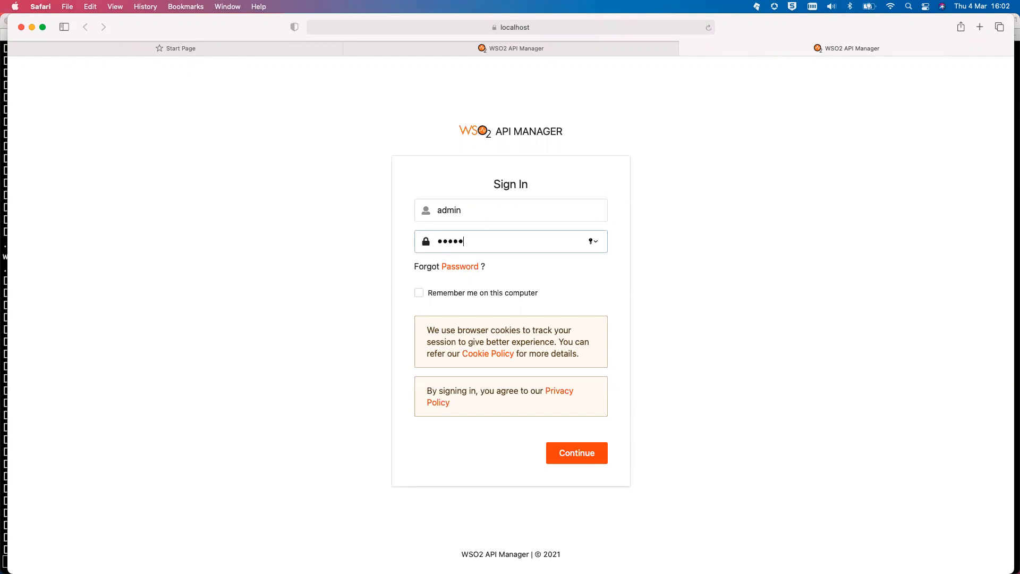
pyautogui.press('Return')
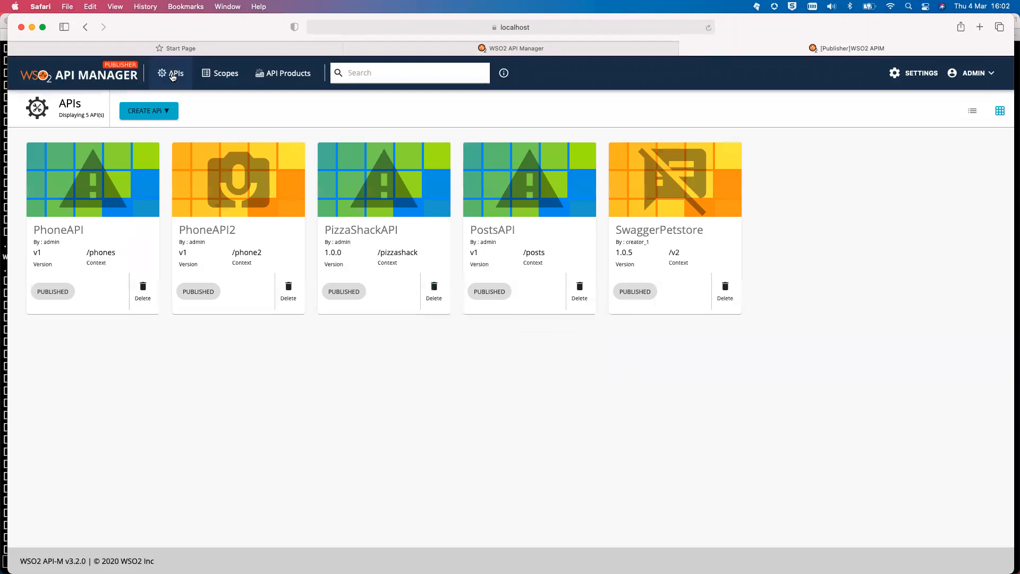
pyautogui.click(163, 110)
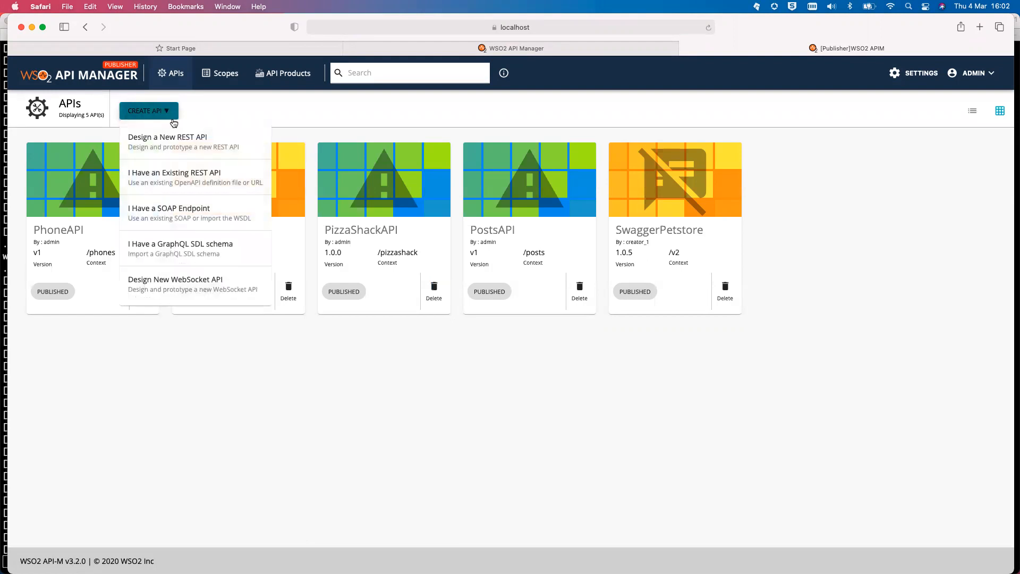
# - Design a new REST API named ProfileAPI with context /profile and version 1.0.0
pyautogui.click(205, 145)
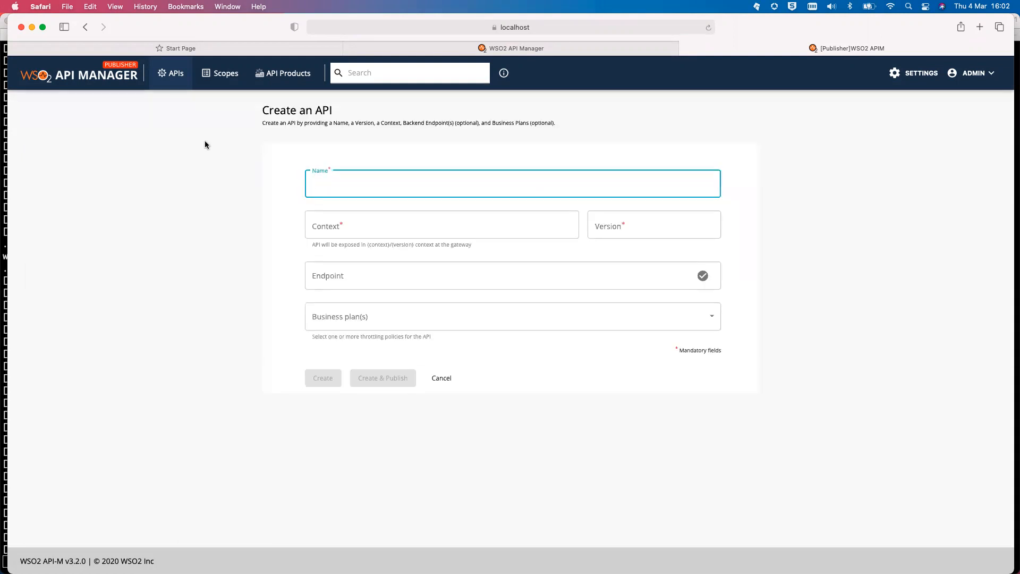
pyautogui.write('ProfileAPI')
pyautogui.click(376, 224)
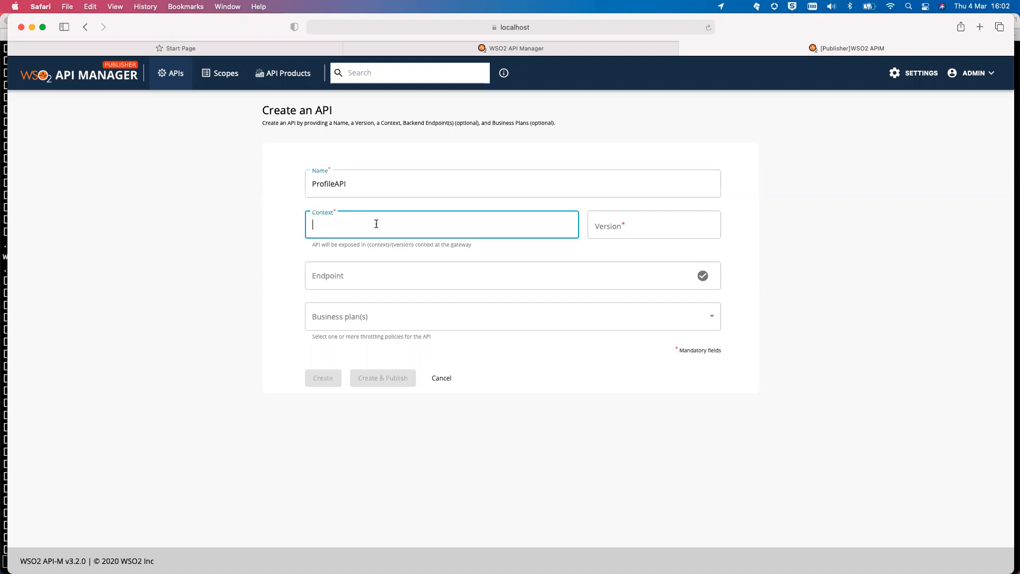
pyautogui.write('/profile')
pyautogui.click(636, 234)
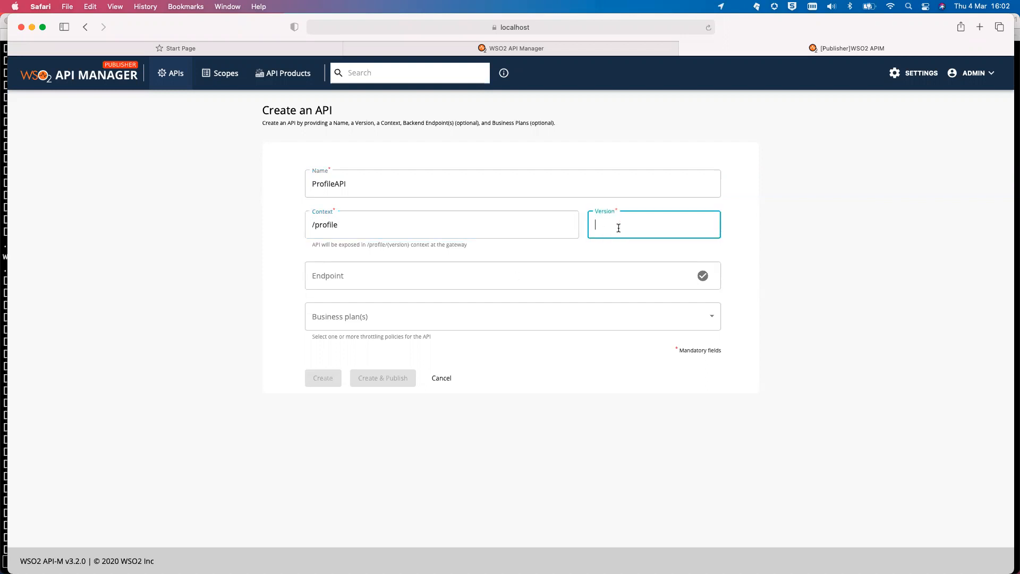
pyautogui.write('1.0.0')
pyautogui.click(589, 280)
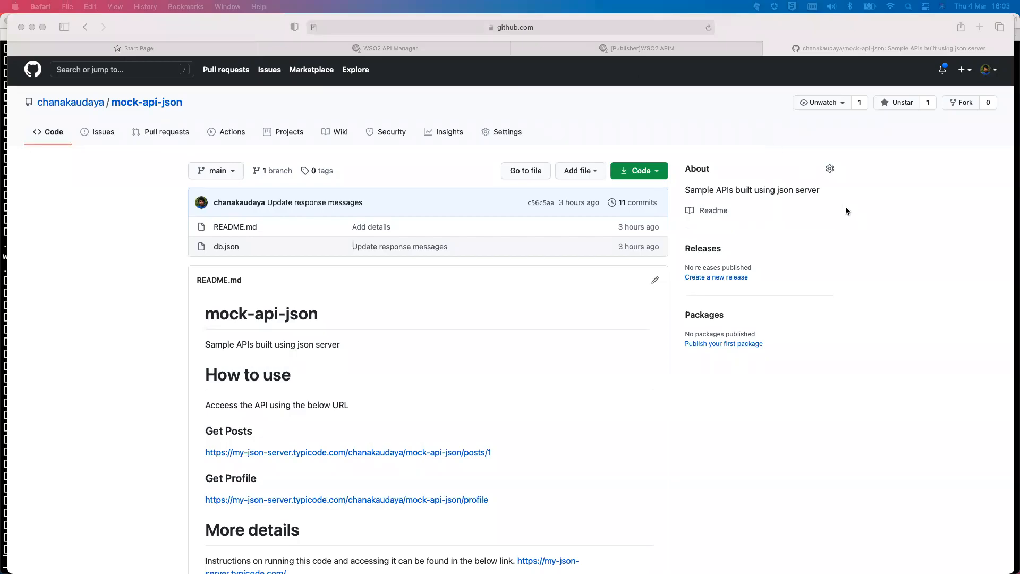
# - Check the README's Get Profile URL returns profile JSON, then bring up that link's context menu
pyautogui.click(467, 313)
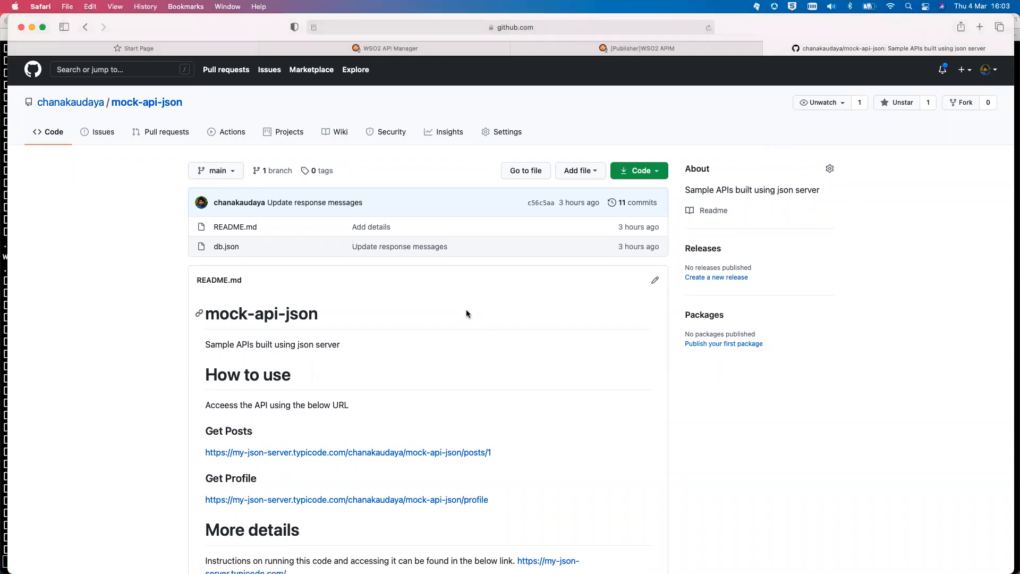
pyautogui.scroll(-1, 435, 332)
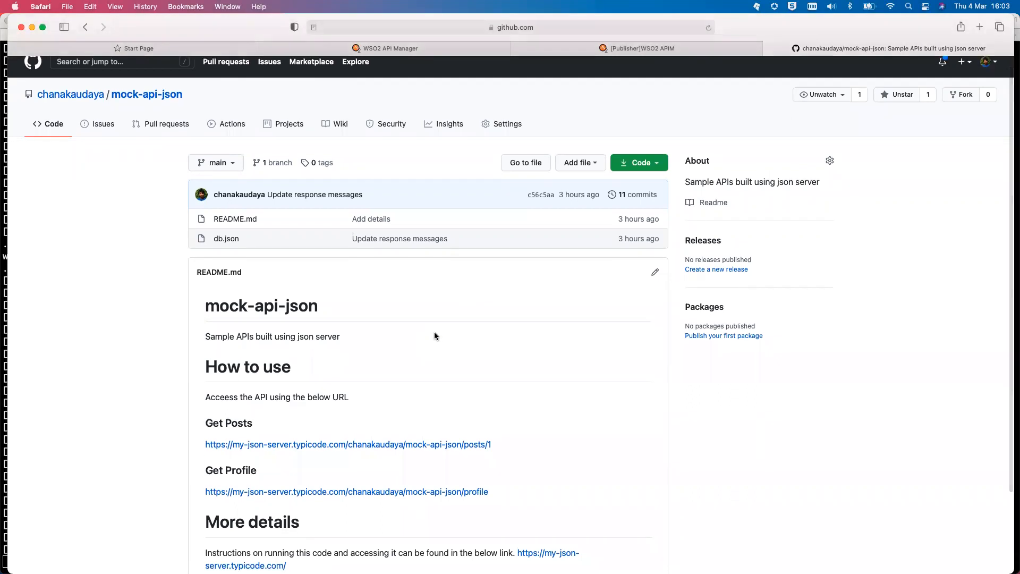
pyautogui.scroll(-3, 434, 336)
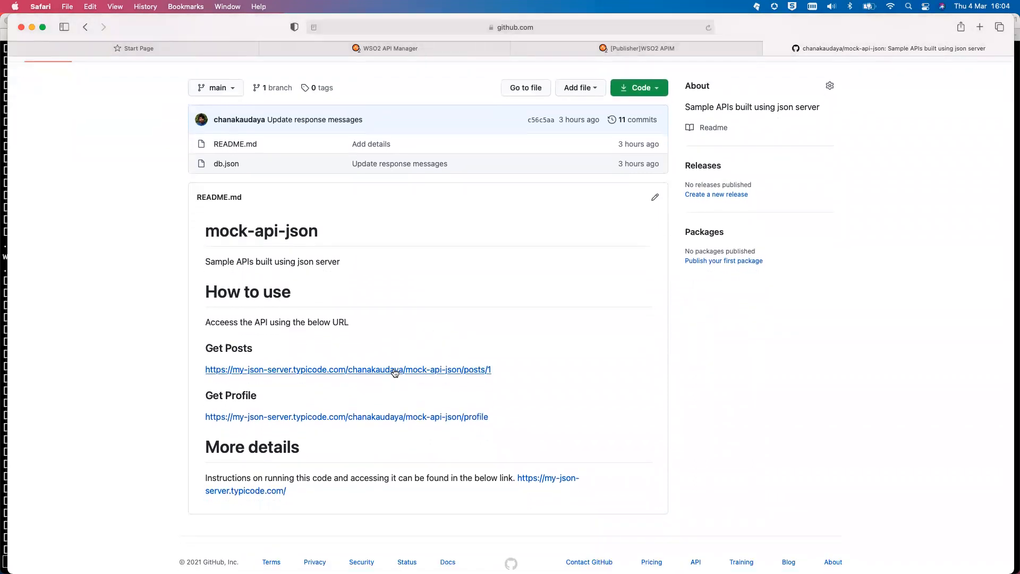
pyautogui.click(402, 418)
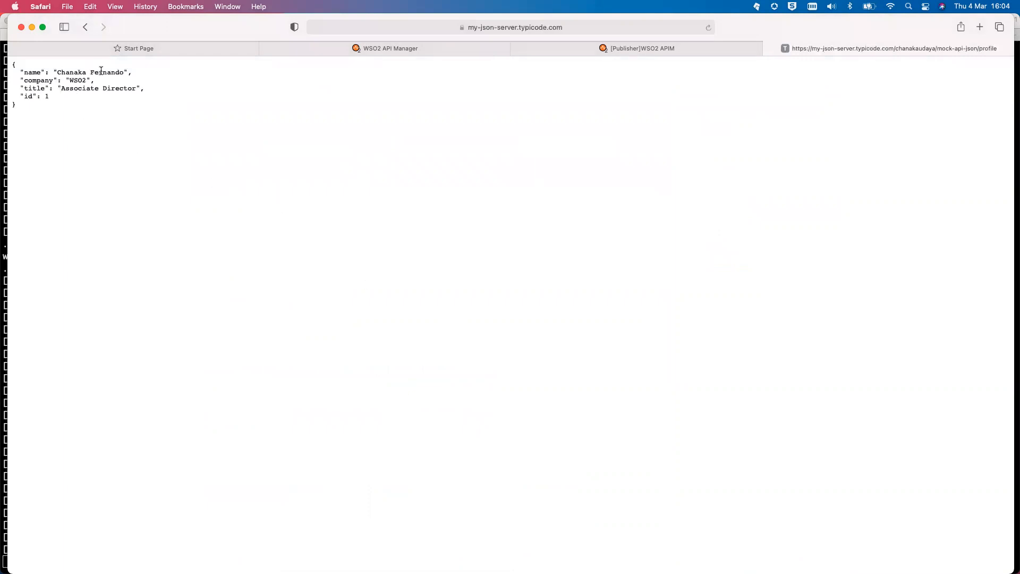
pyautogui.click(85, 30)
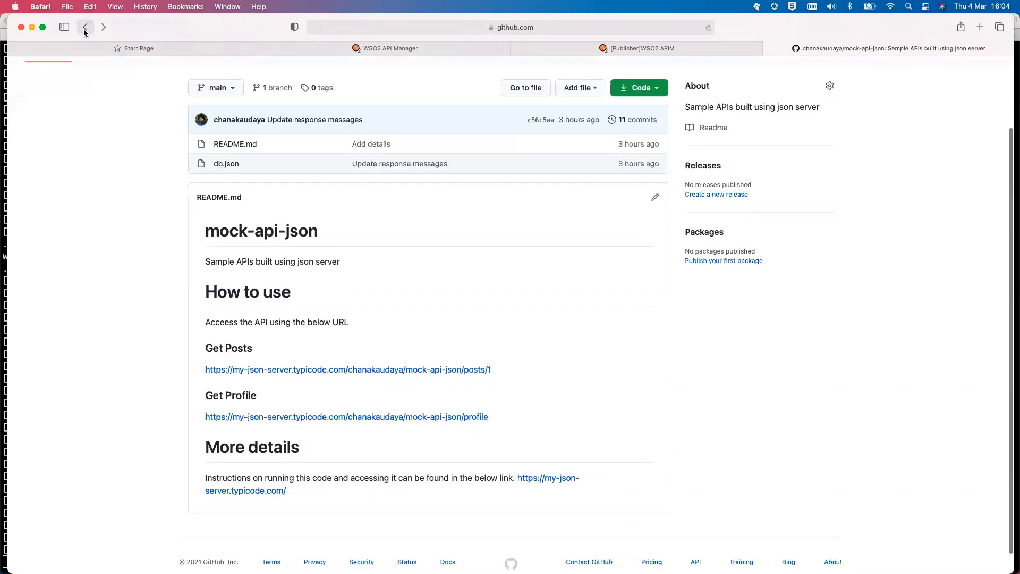
pyautogui.rightClick(345, 420)
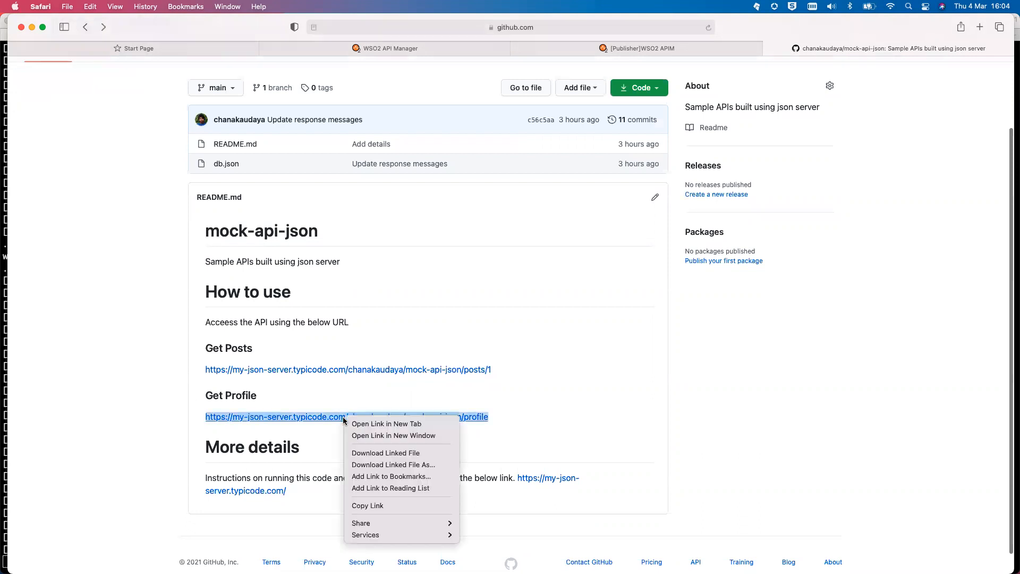
# - Copy the Get Profile URL and paste it as ProfileAPI's endpoint
pyautogui.click(415, 505)
pyautogui.click(604, 51)
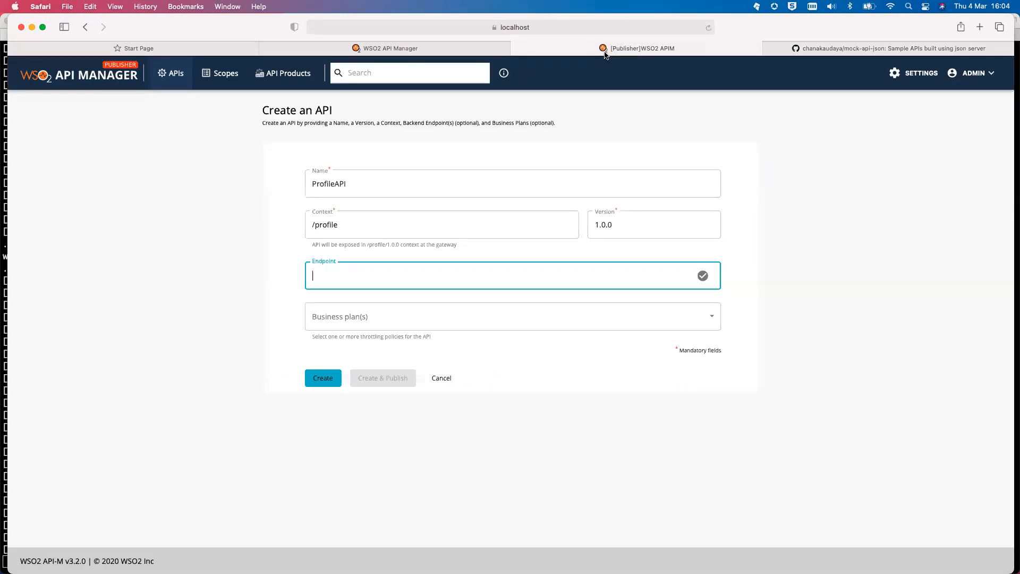
pyautogui.write('https://my-json-server.typicode.com/chanakaudaya/mock-api-json/profile')
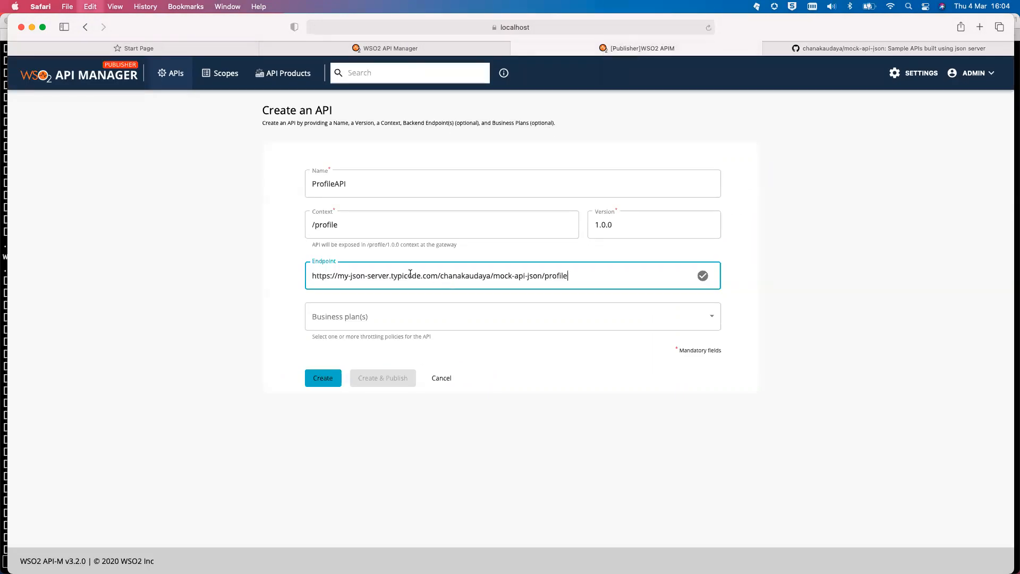
# - Choose the Bronze business plan and create and publish ProfileAPI
pyautogui.click(382, 320)
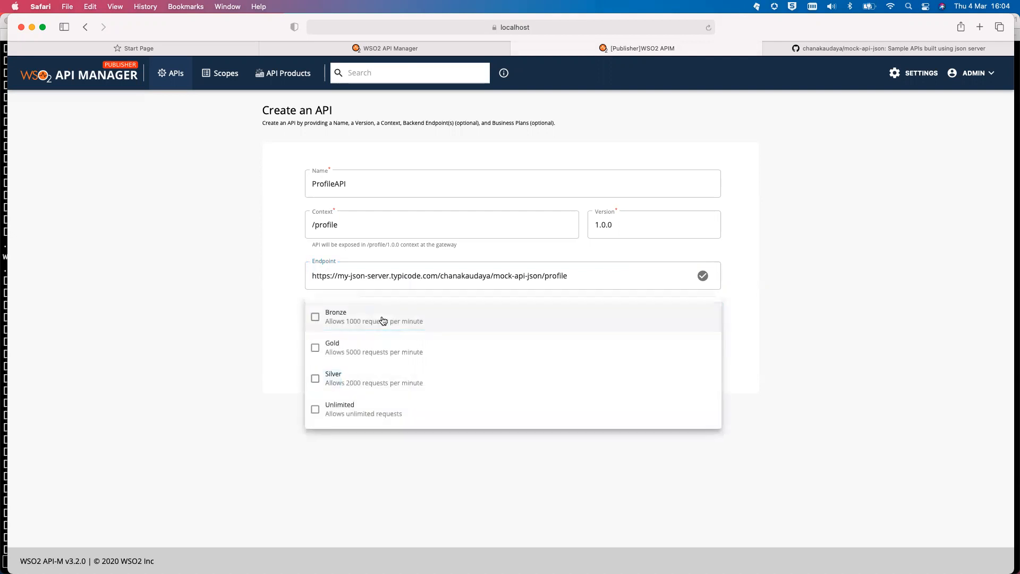
pyautogui.click(315, 317)
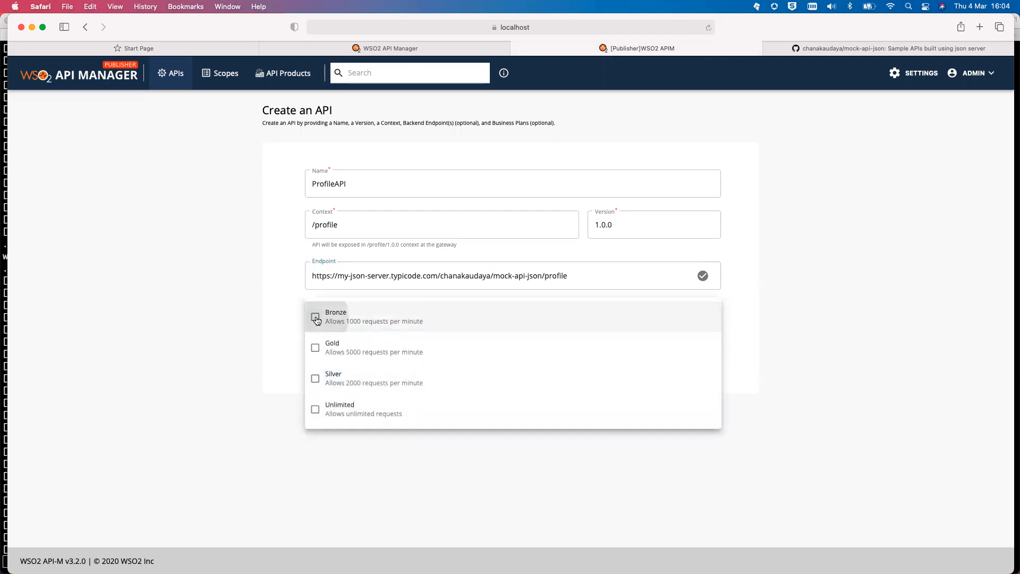
pyautogui.click(256, 315)
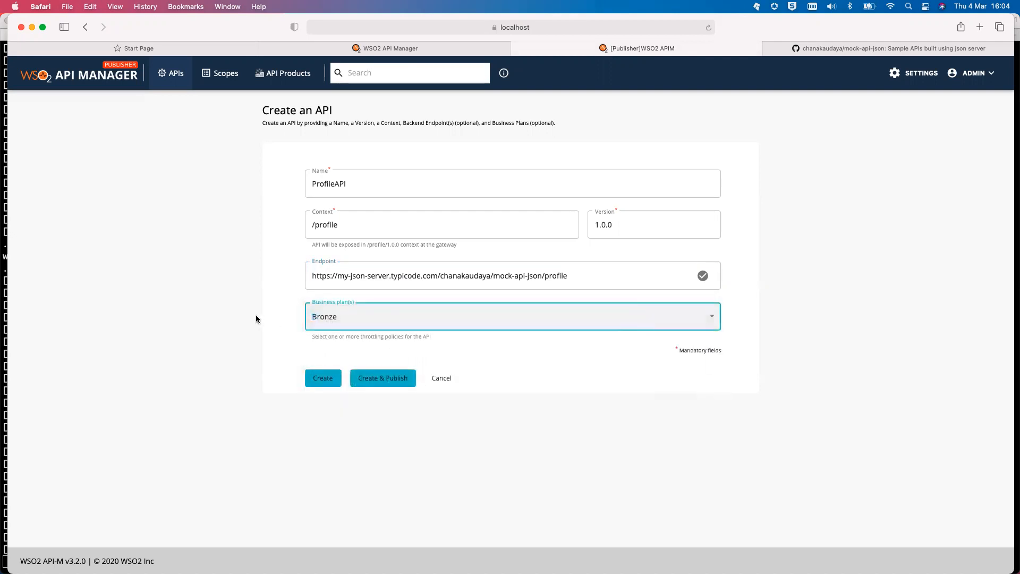
pyautogui.click(390, 378)
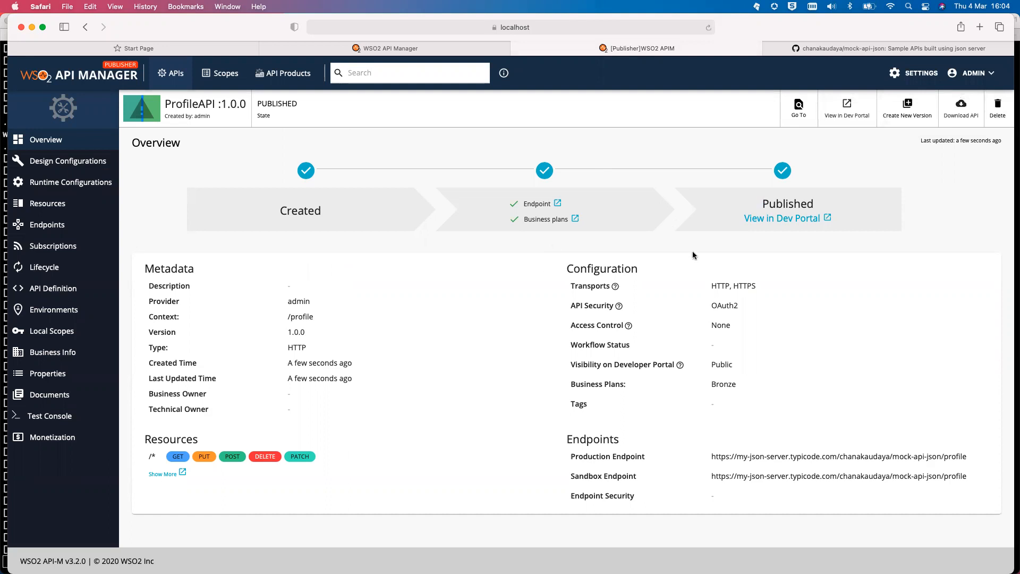
# - View the published ProfileAPI in the Developer Portal
pyautogui.click(772, 220)
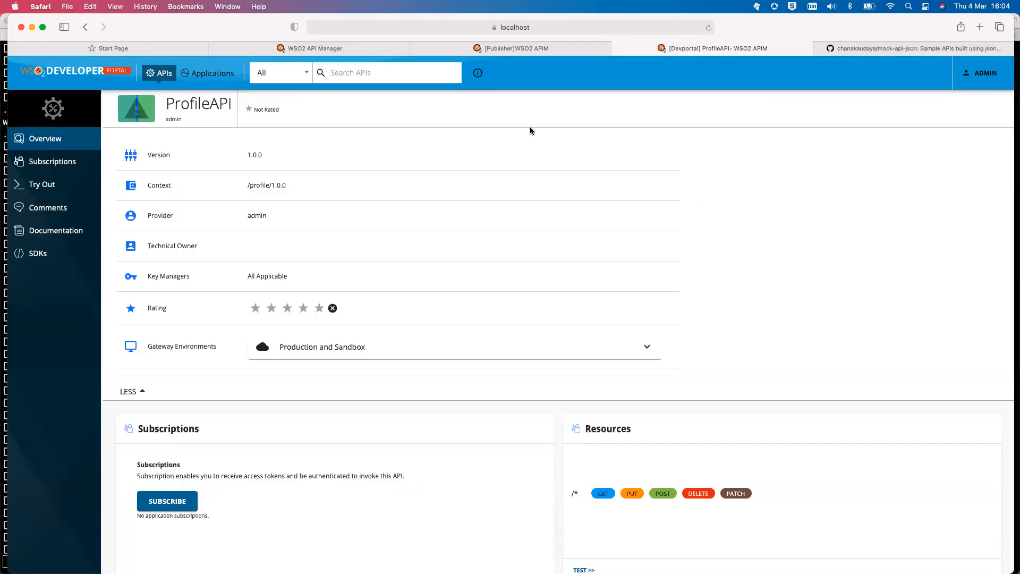
# - Reload the ProfileAPI page and subscribe DefaultApplication with the Bronze throttling policy
pyautogui.click(492, 31)
pyautogui.press('Return')
pyautogui.scroll(-3, 232, 422)
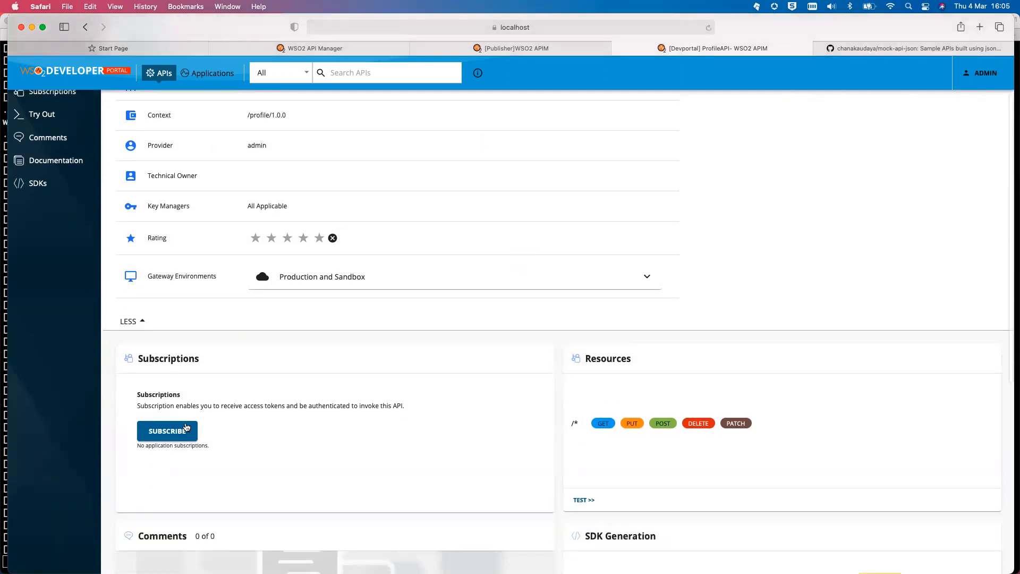
pyautogui.click(177, 430)
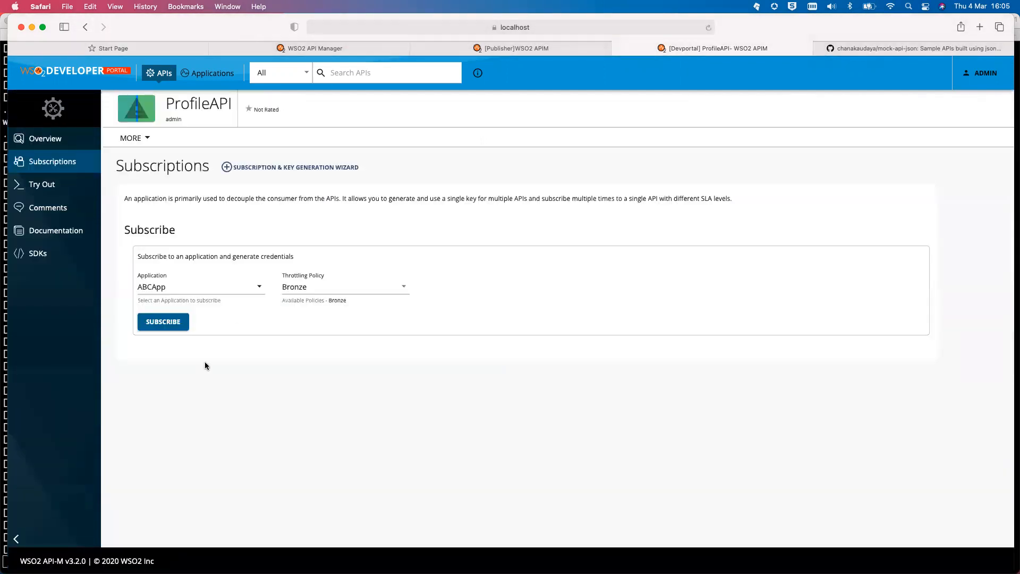
pyautogui.click(260, 288)
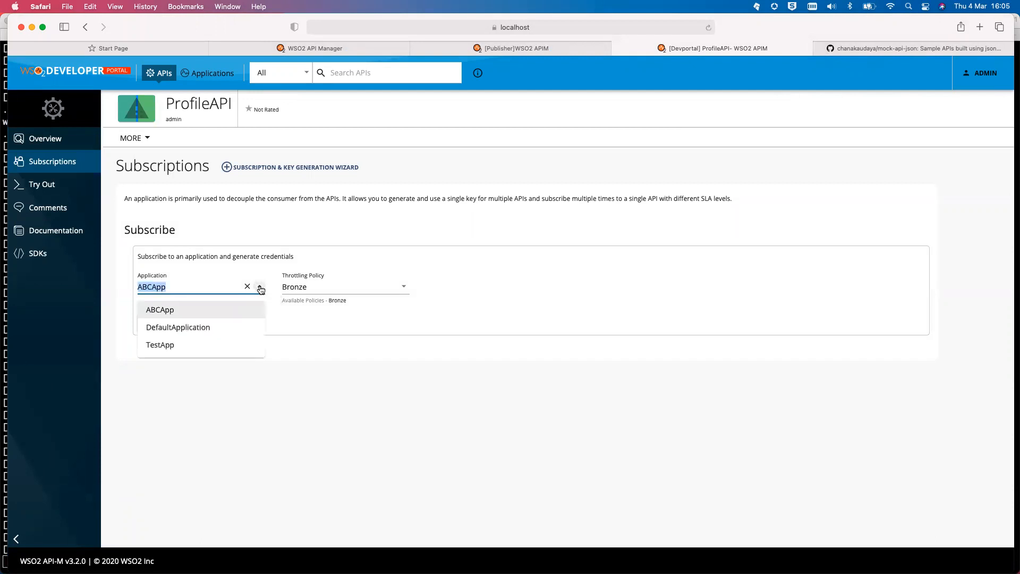
pyautogui.click(242, 328)
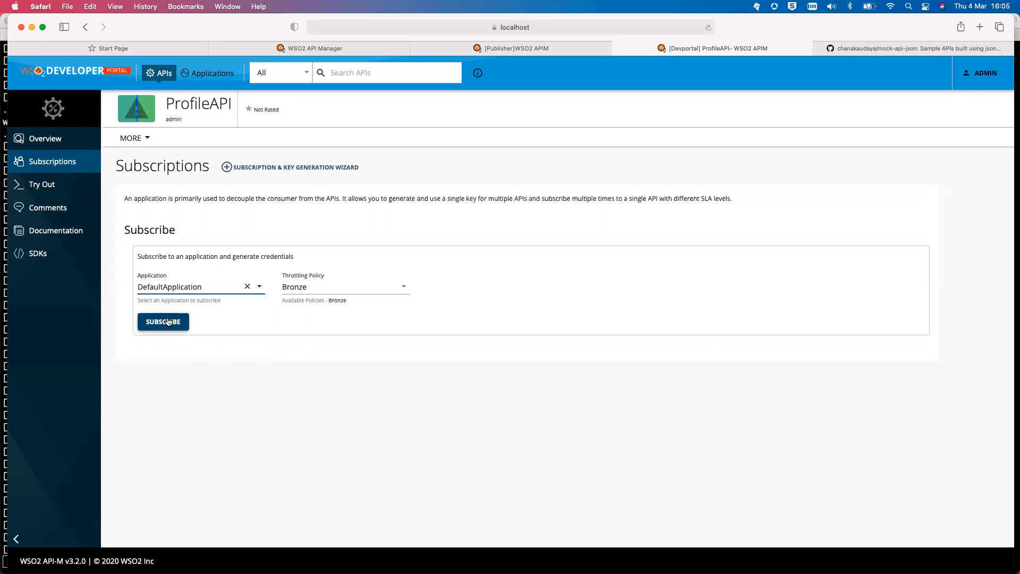
pyautogui.click(395, 288)
pyautogui.click(395, 288)
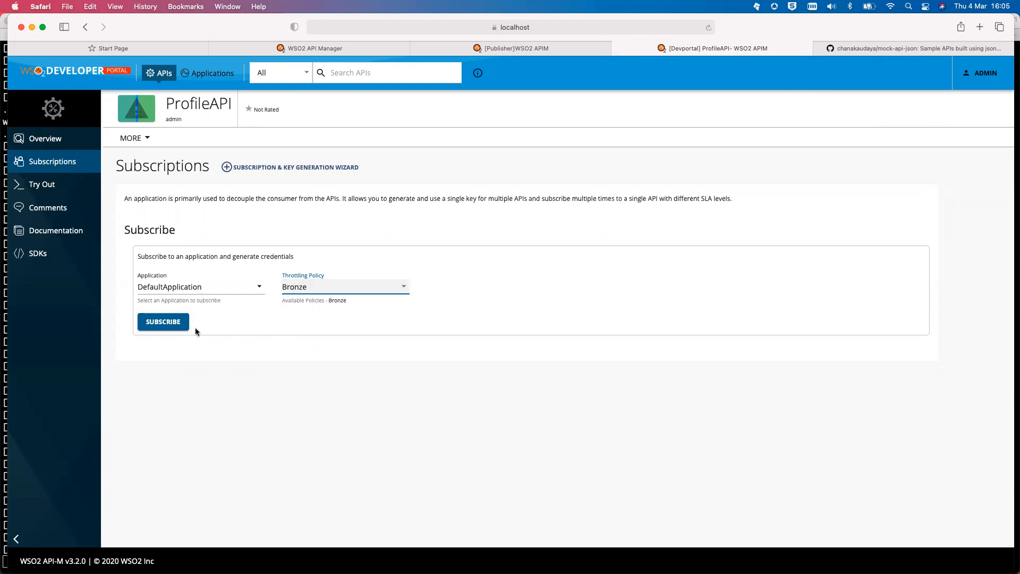
pyautogui.click(156, 322)
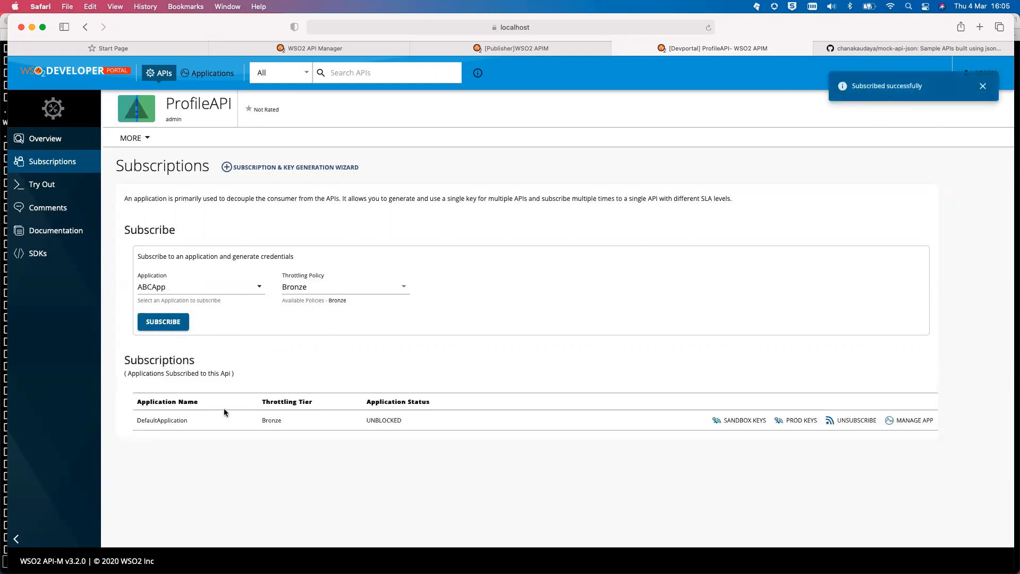
# - Open ProfileAPI's Try Out console and generate a test access key
pyautogui.click(55, 187)
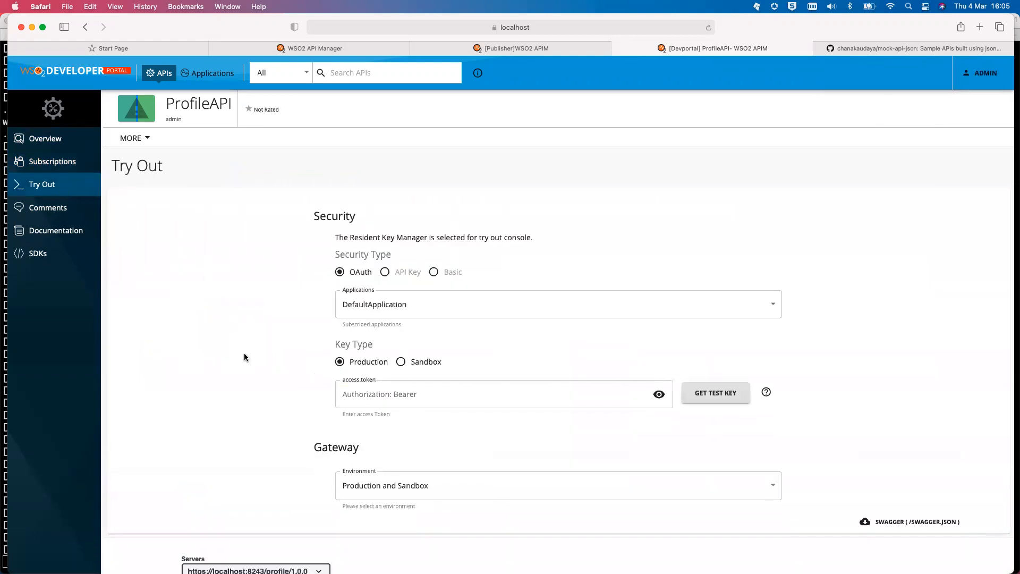
pyautogui.scroll(-3, 244, 353)
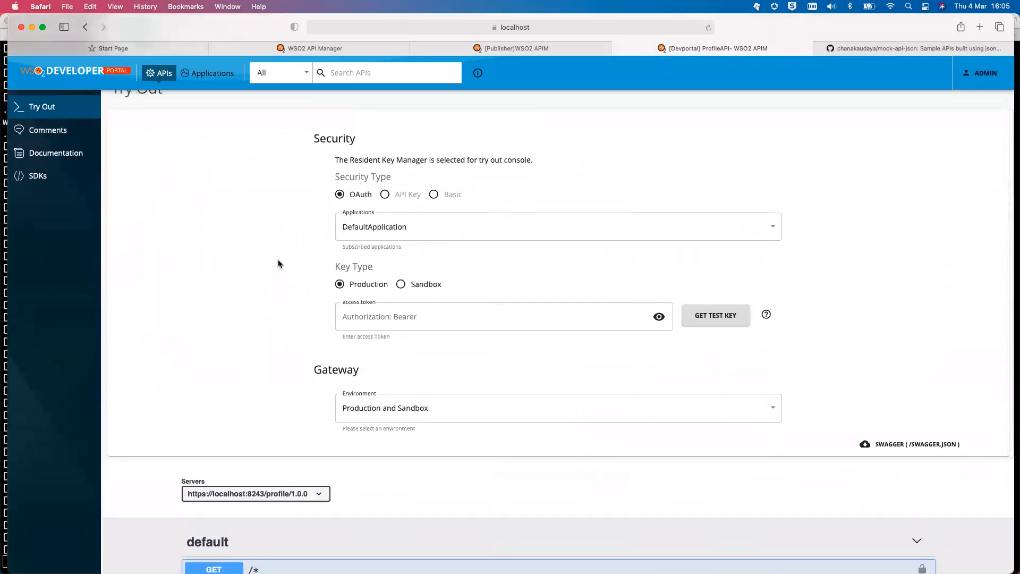
pyautogui.scroll(1, 279, 263)
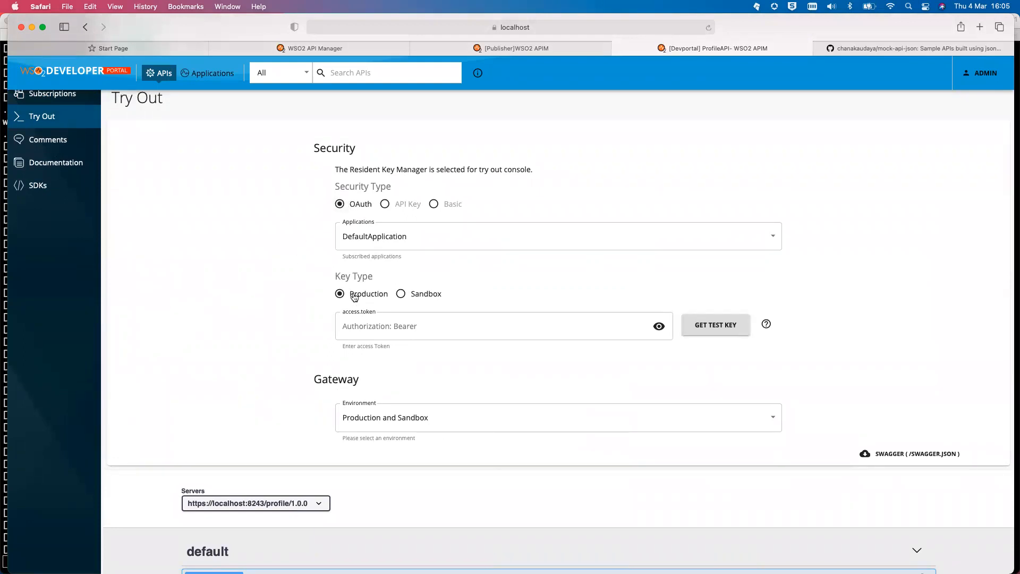
pyautogui.click(717, 328)
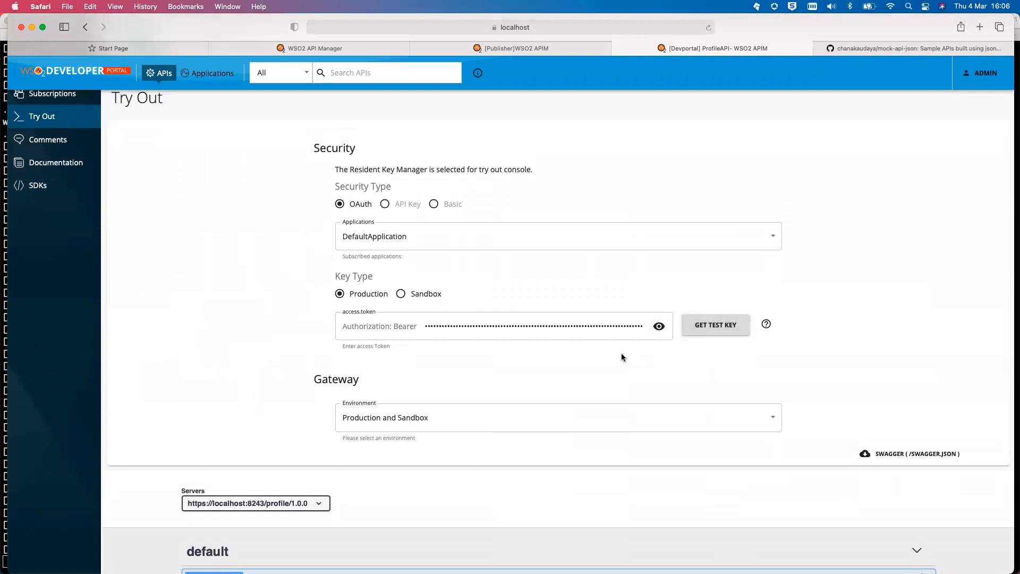
# - Expand the GET /* operation and enable Try it out
pyautogui.scroll(-2, 622, 357)
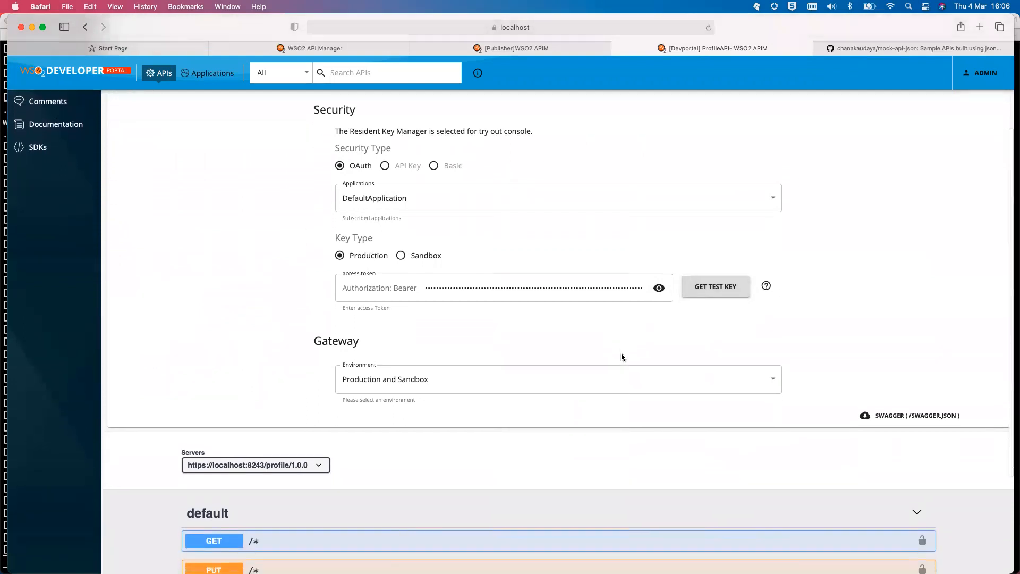
pyautogui.scroll(-5, 622, 357)
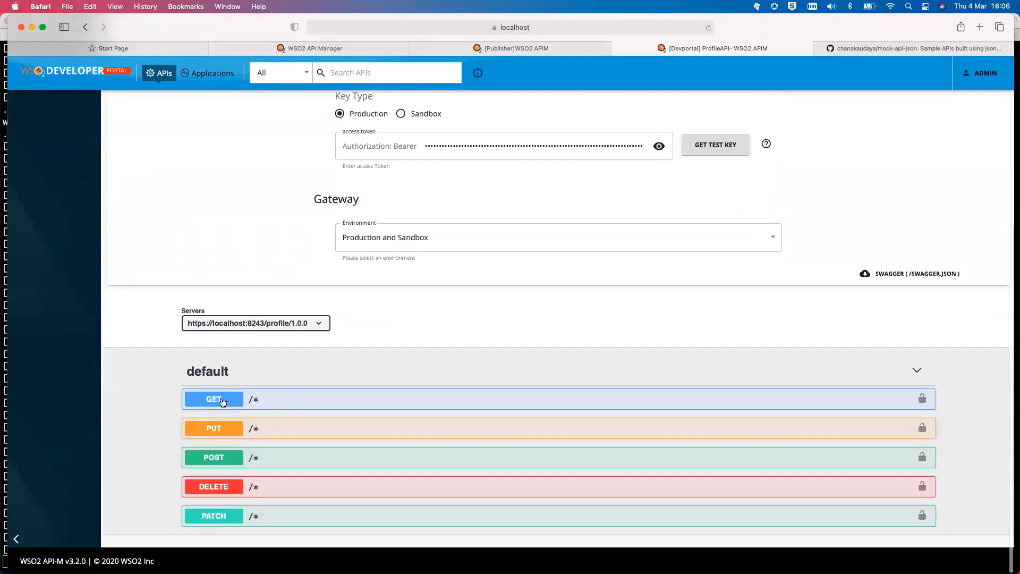
pyautogui.click(222, 402)
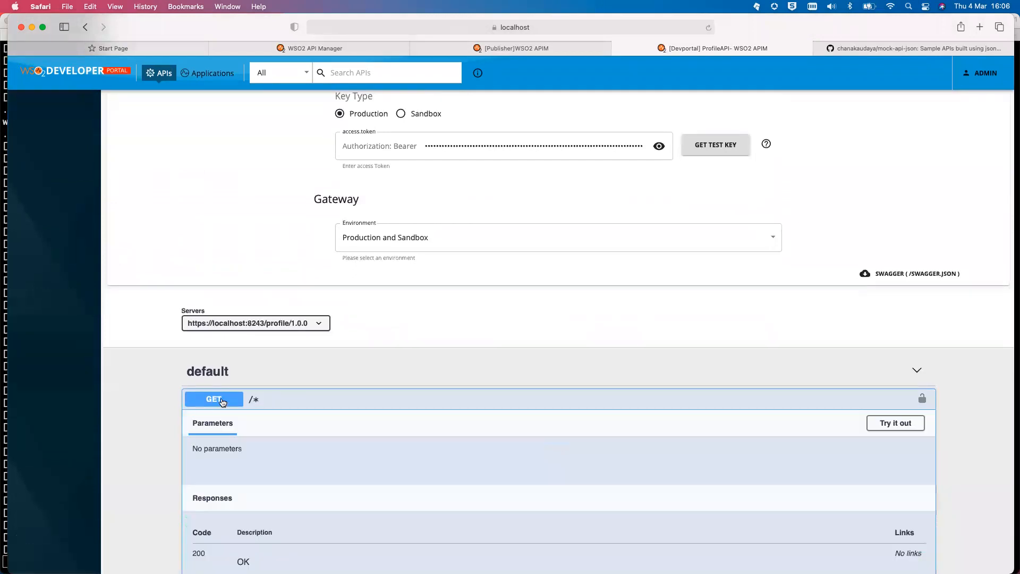
pyautogui.scroll(-1, 359, 458)
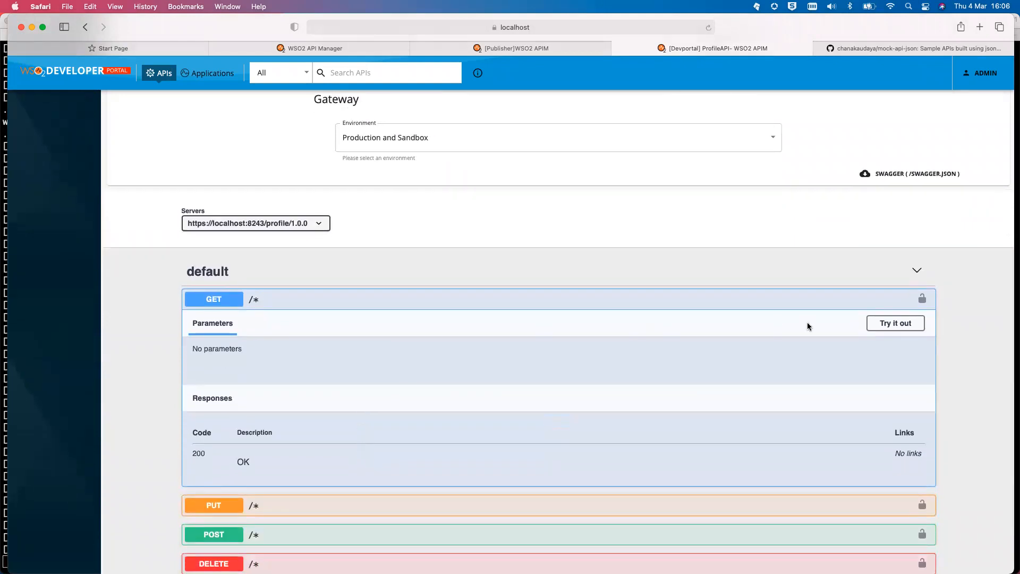
pyautogui.click(887, 323)
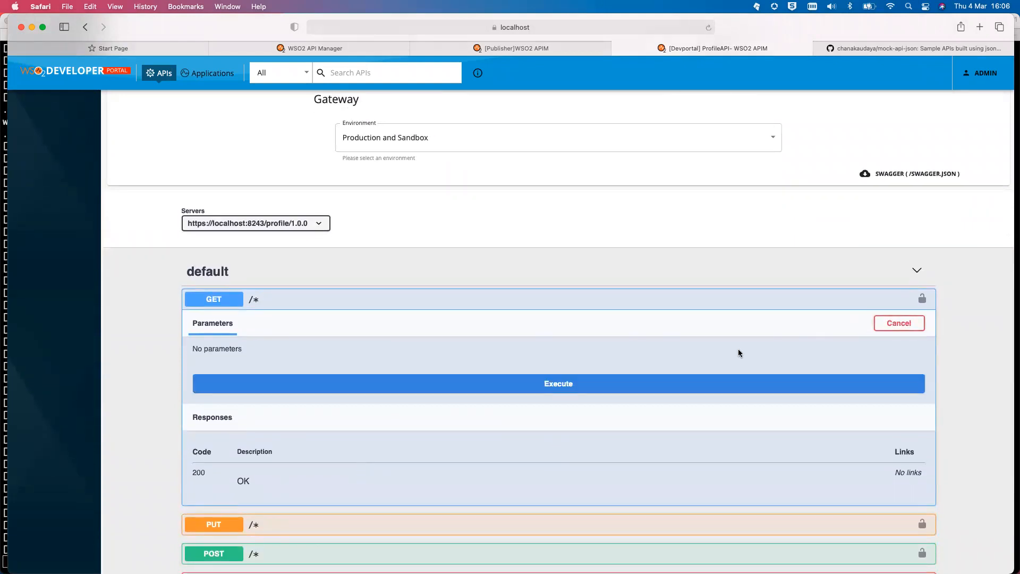
pyautogui.scroll(-3, 676, 346)
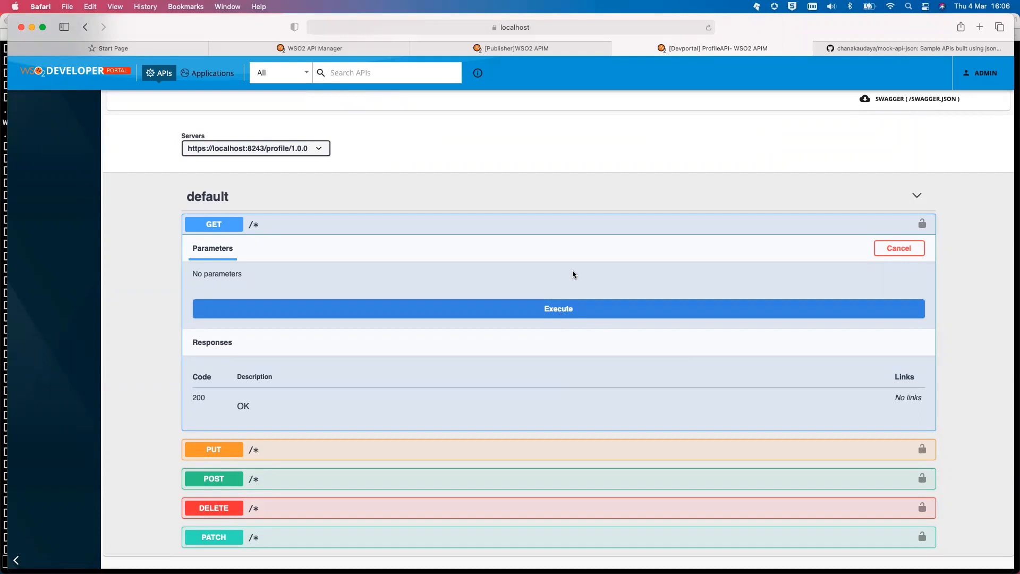
# - Execute GET /* and review the 200 response with company WSO2, title Associate Director, id 1
pyautogui.click(555, 307)
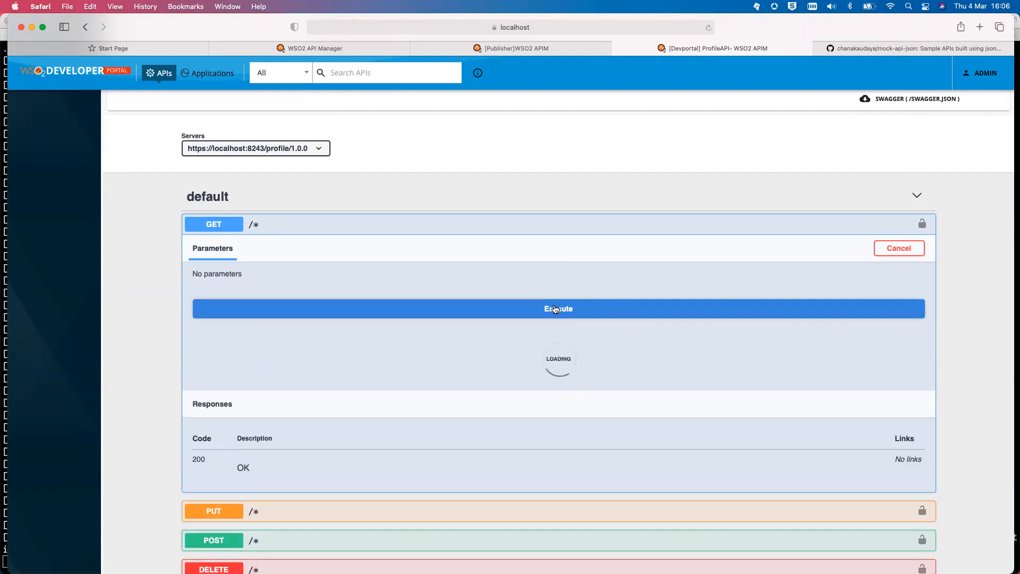
pyautogui.scroll(-3, 514, 393)
pyautogui.scroll(-5, 468, 380)
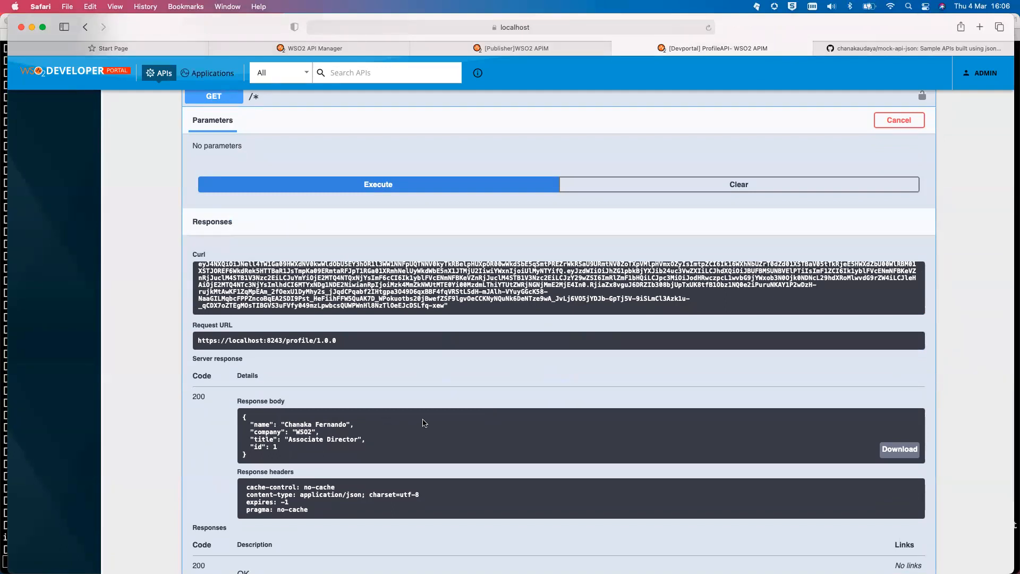
pyautogui.scroll(3, 396, 394)
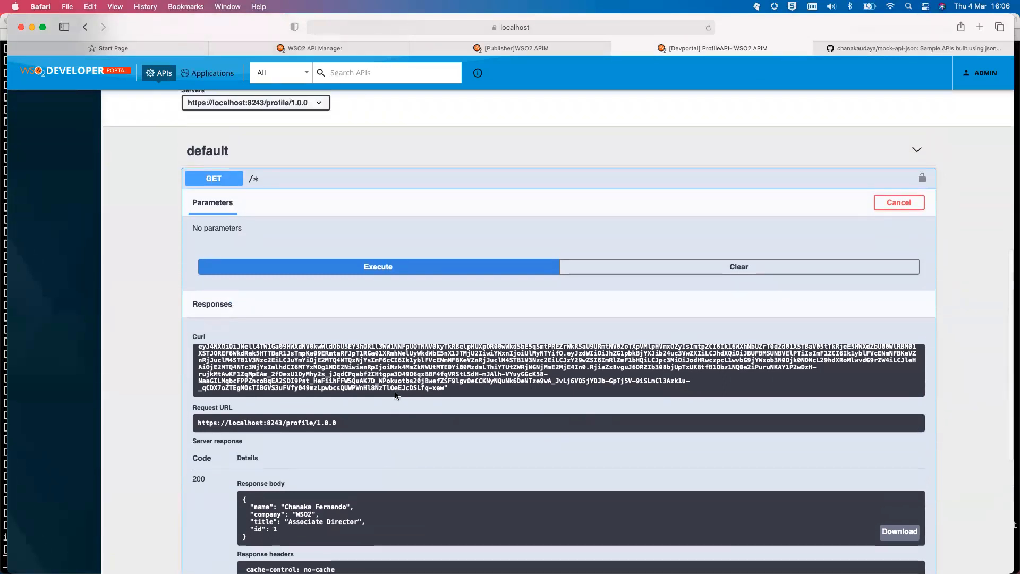
pyautogui.scroll(-4, 395, 395)
pyautogui.scroll(-2, 395, 394)
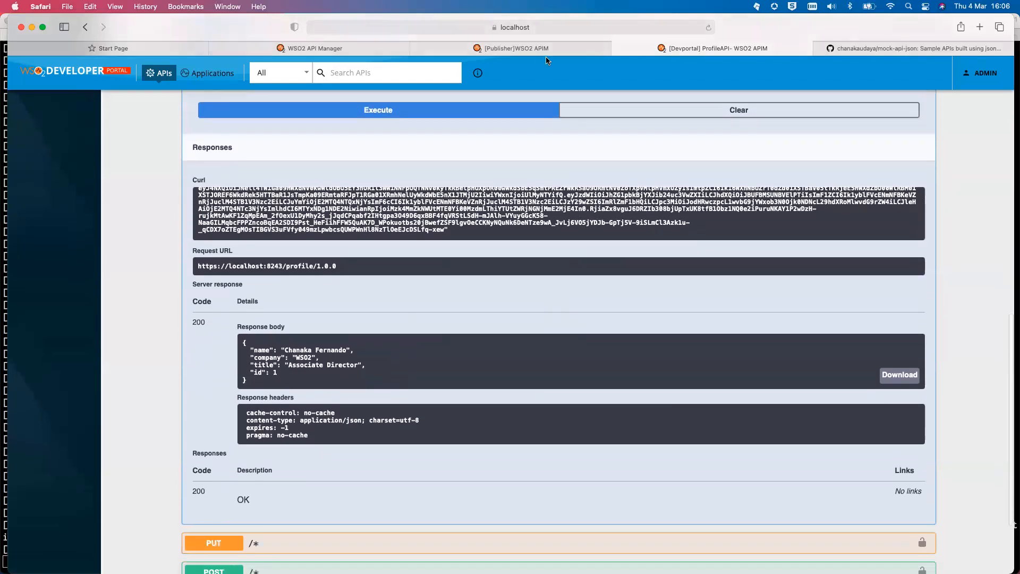